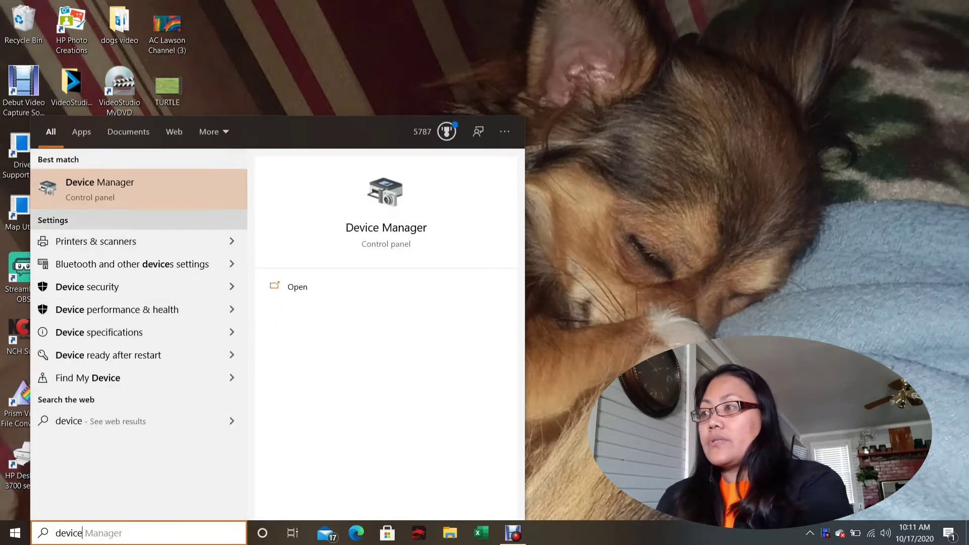
- Open Device Manager, maximize its window and expand the Sound, video and game controllers category
click(201, 187)
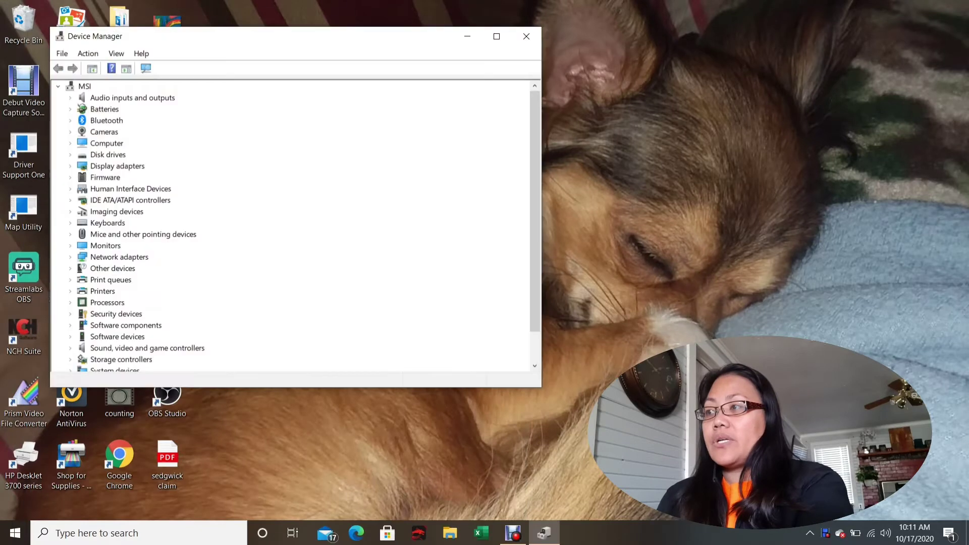
click(497, 36)
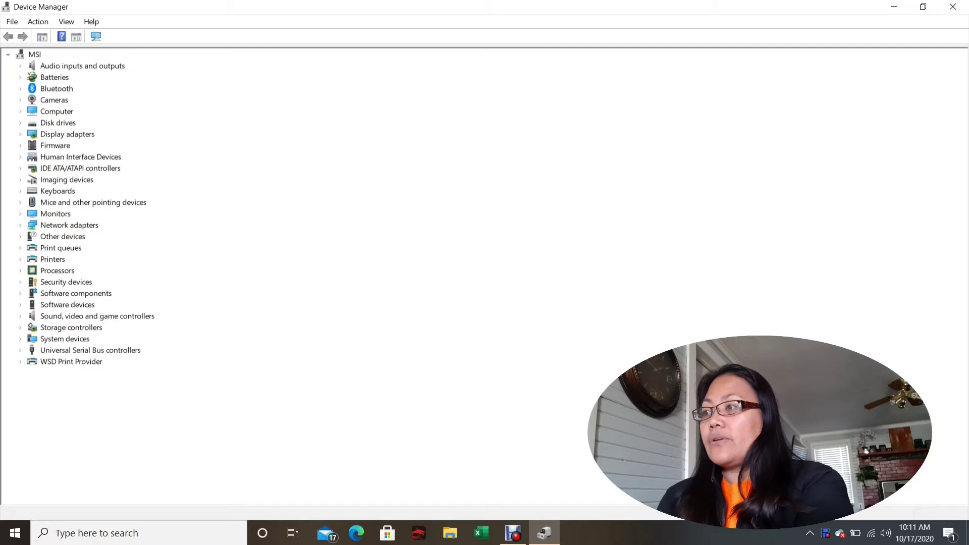
click(97, 316)
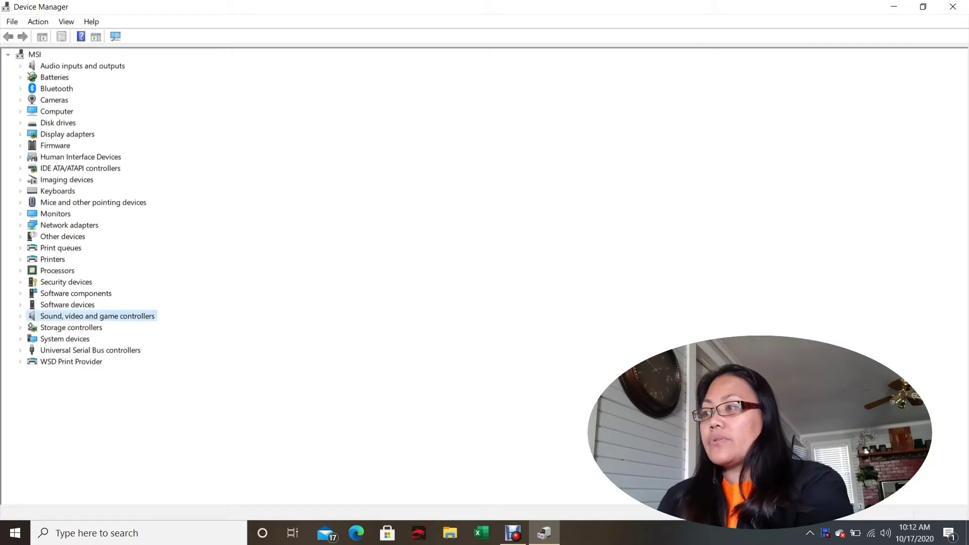
key(Right)
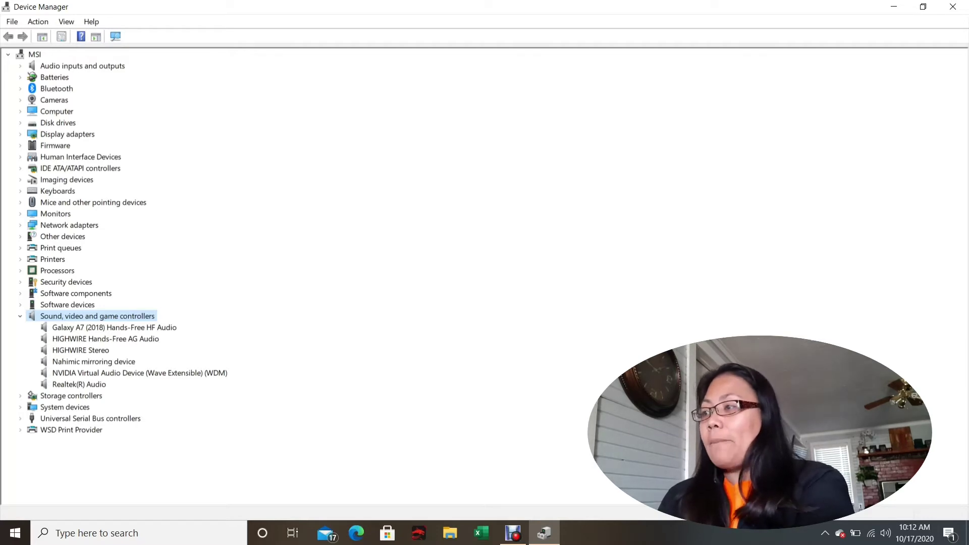
- Expand System devices and open the properties of the High Definition Audio Controller
scroll(90, 227, down, 1)
click(20, 407)
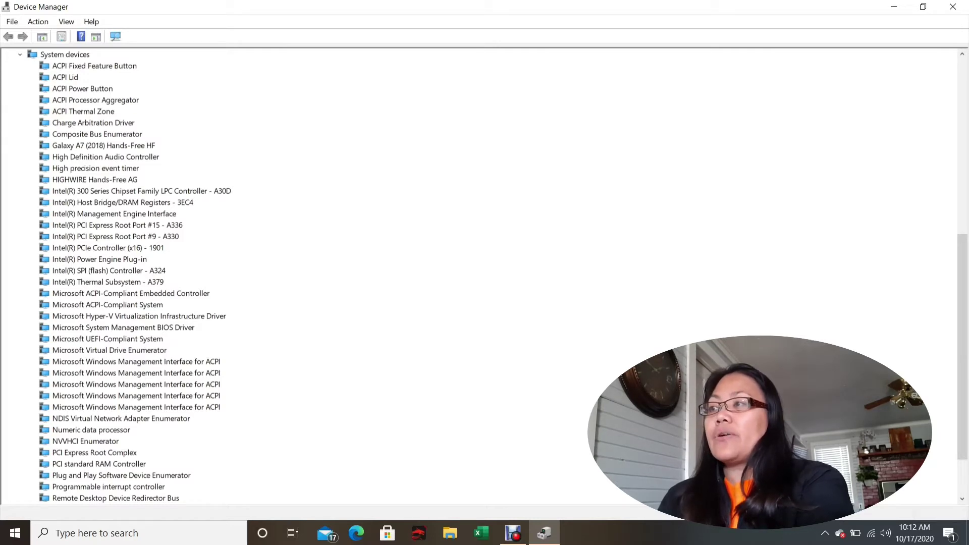
click(106, 157)
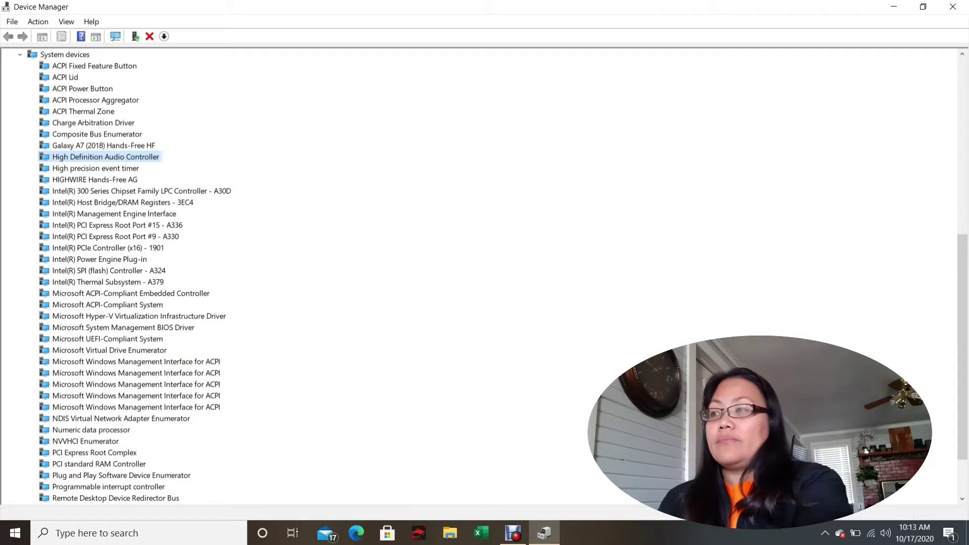
key(shift+F10)
key(Up)
key(Return)
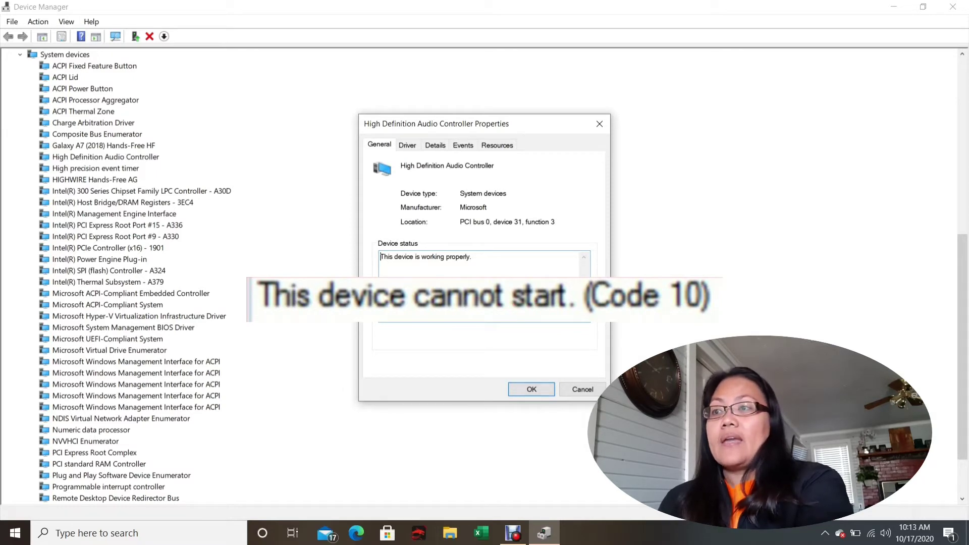
- Review the audio controller's driver information and device details, and close its properties and Device Manager
click(407, 145)
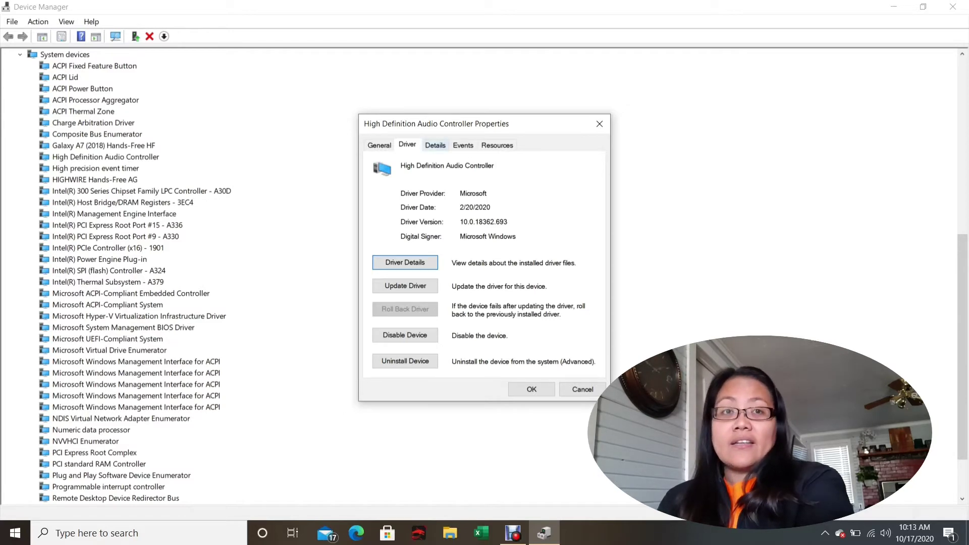
click(435, 144)
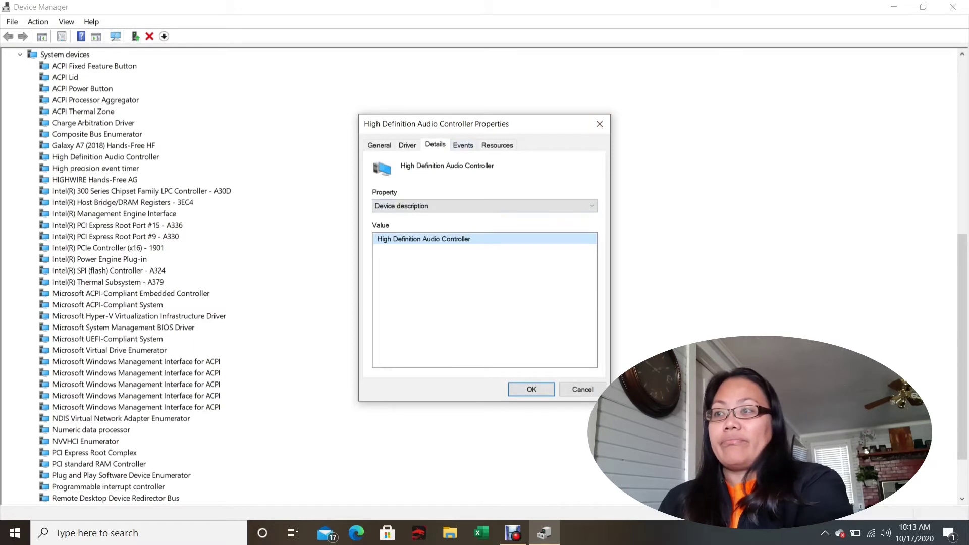
click(599, 123)
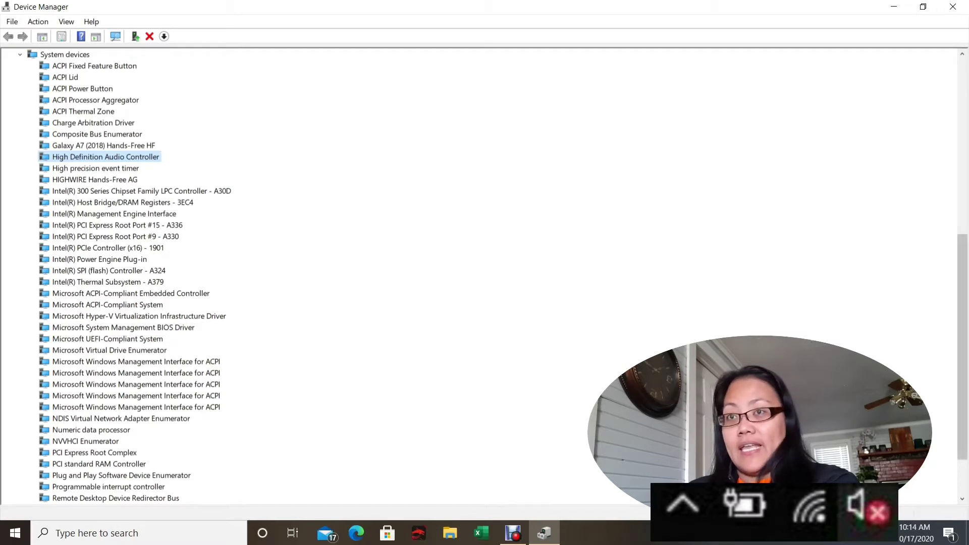
scroll(129, 277, up, 10)
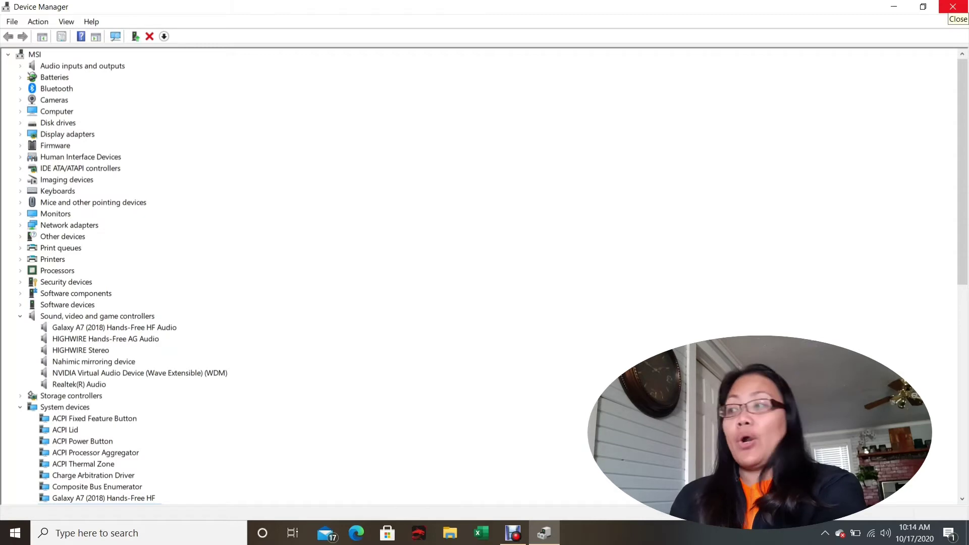
click(953, 7)
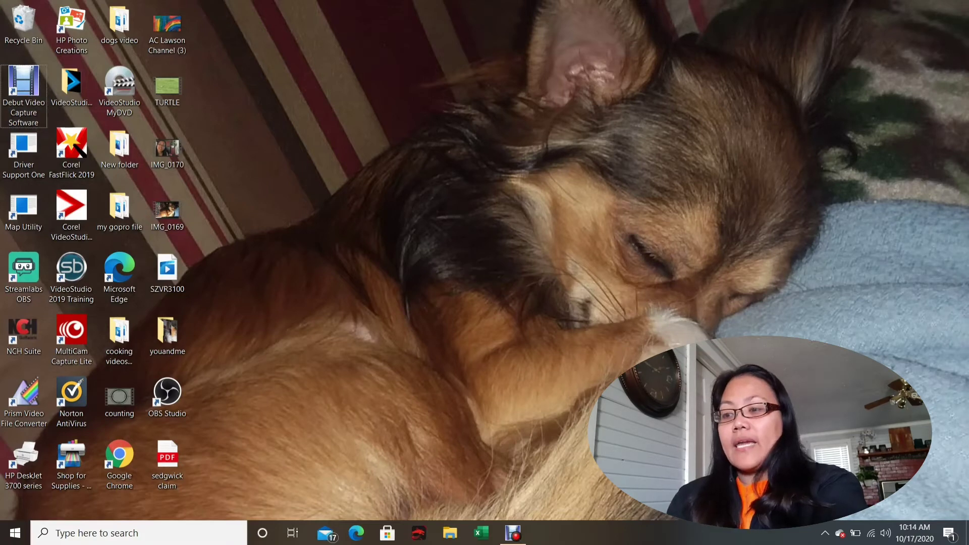
- Open the Services console by running services.msc from the Run dialog
key(super)
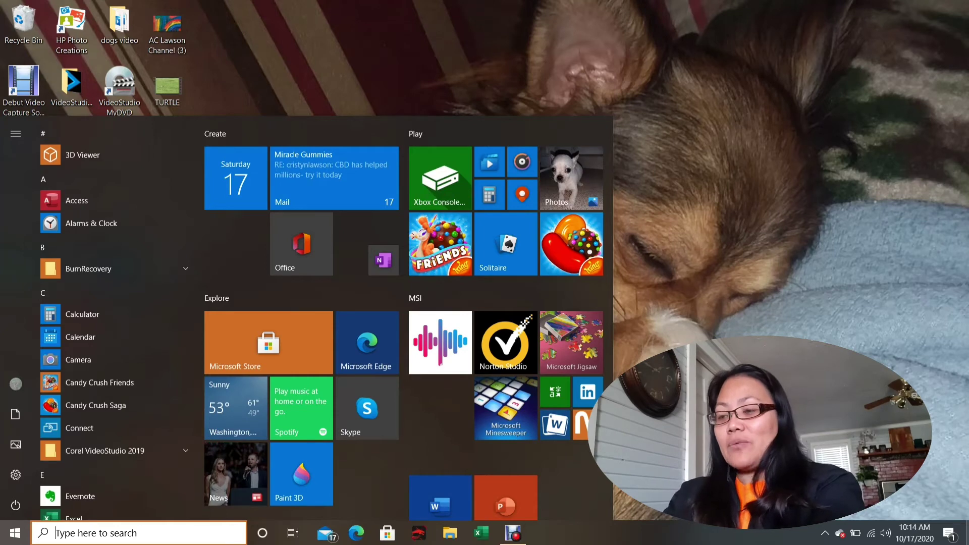
key(super+r)
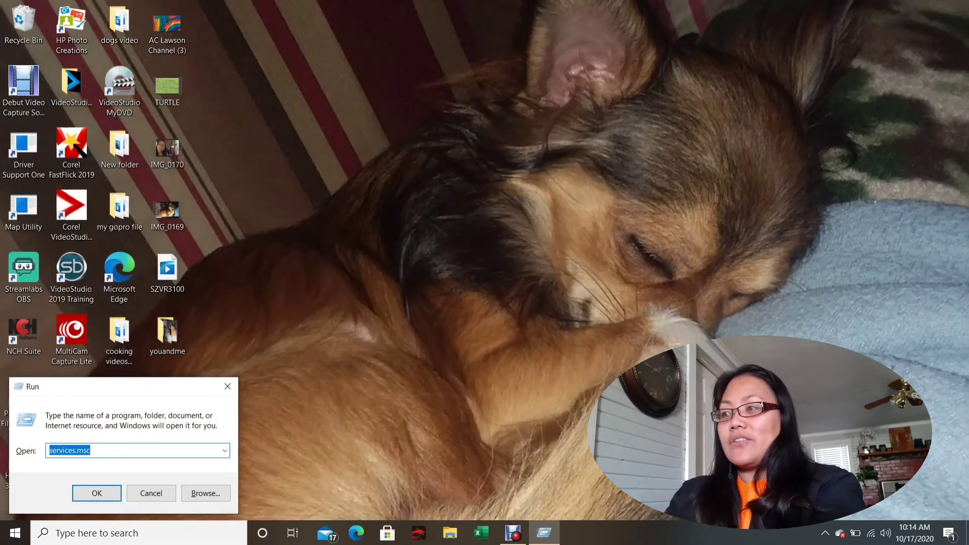
click(91, 451)
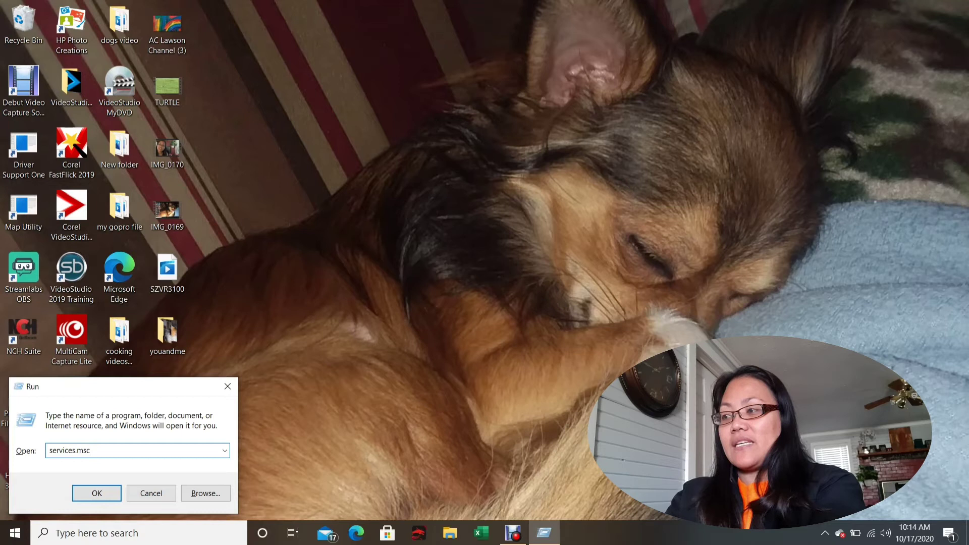
key(BackSpace)
key(BackSpace)
key(BackSpace)
key(BackSpace)
key(BackSpace)
key(BackSpace)
key(BackSpace)
key(BackSpace)
key(BackSpace)
key(BackSpace)
key(BackSpace)
key(BackSpace)
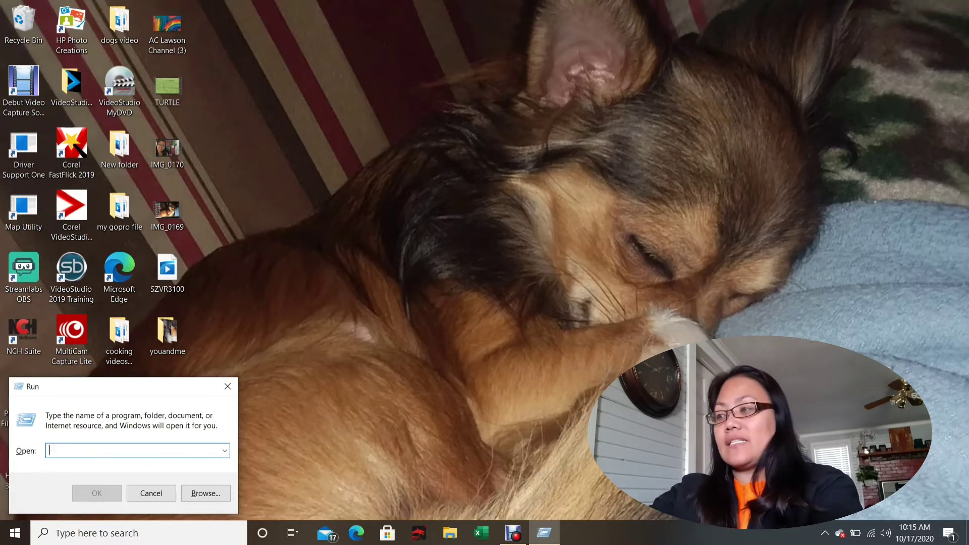
text(ser)
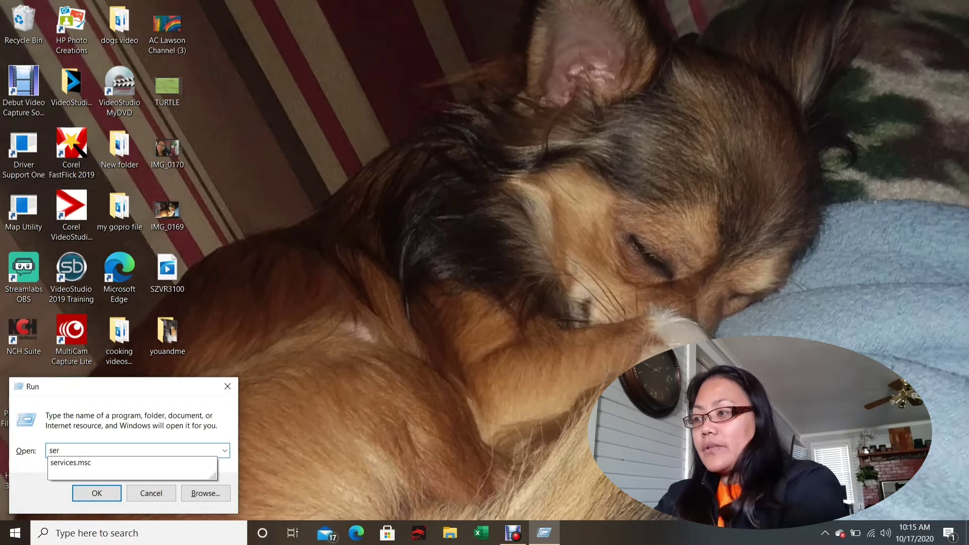
click(71, 462)
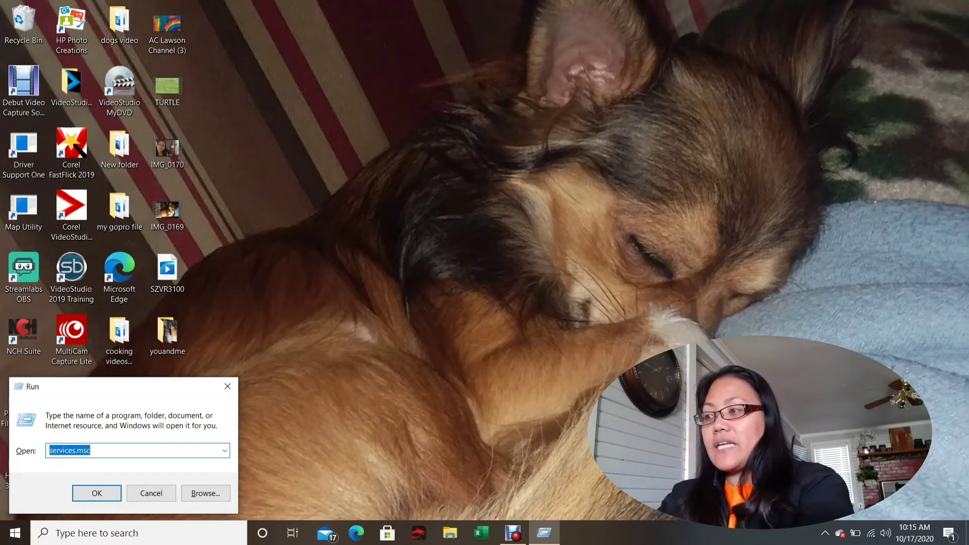
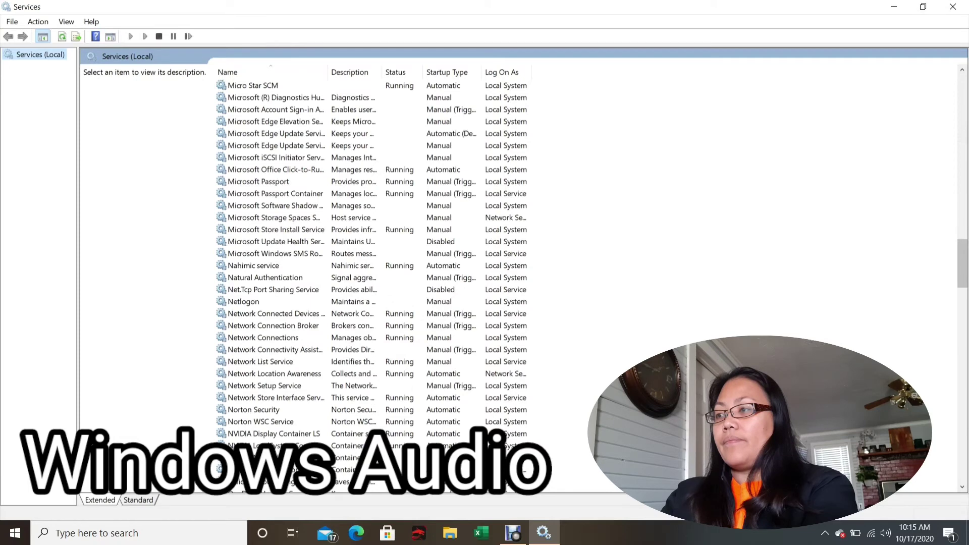
- Open the properties of the Windows Audio service, choose Automatic as its startup type and confirm
scroll(373, 283, down, 13)
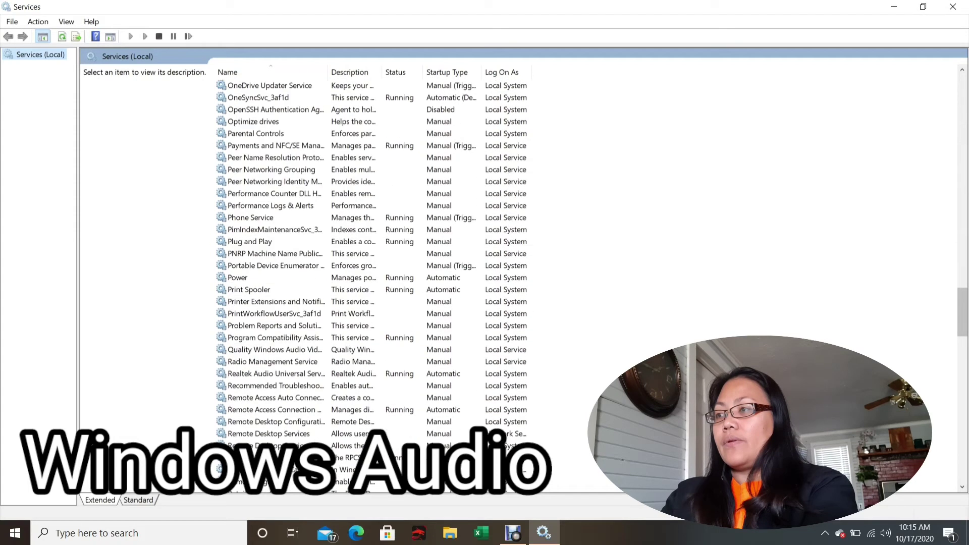
scroll(373, 283, down, 11)
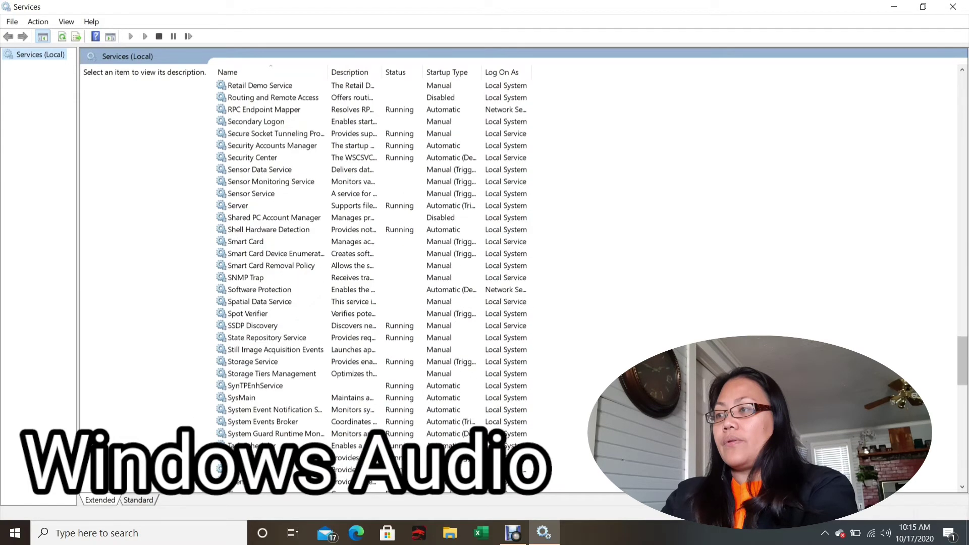
scroll(373, 283, down, 12)
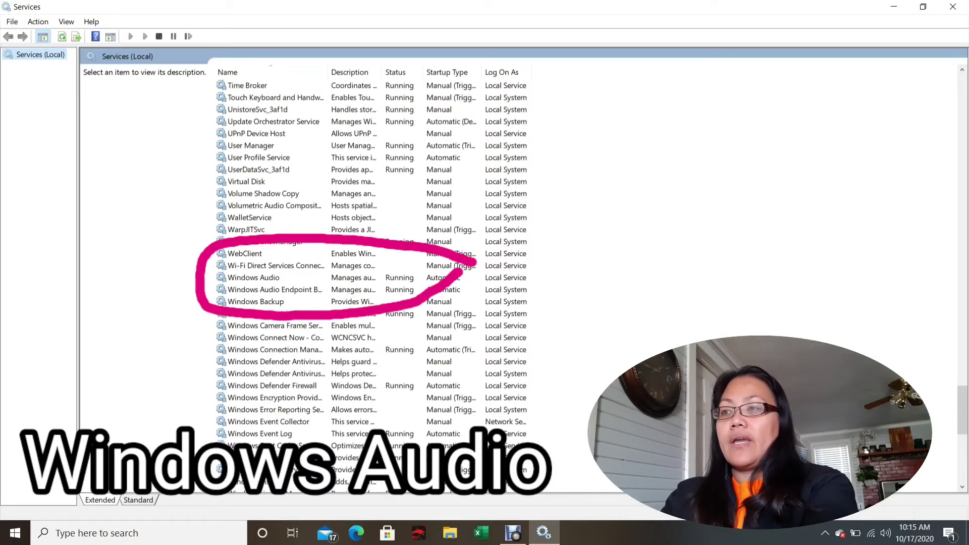
right_click(401, 279)
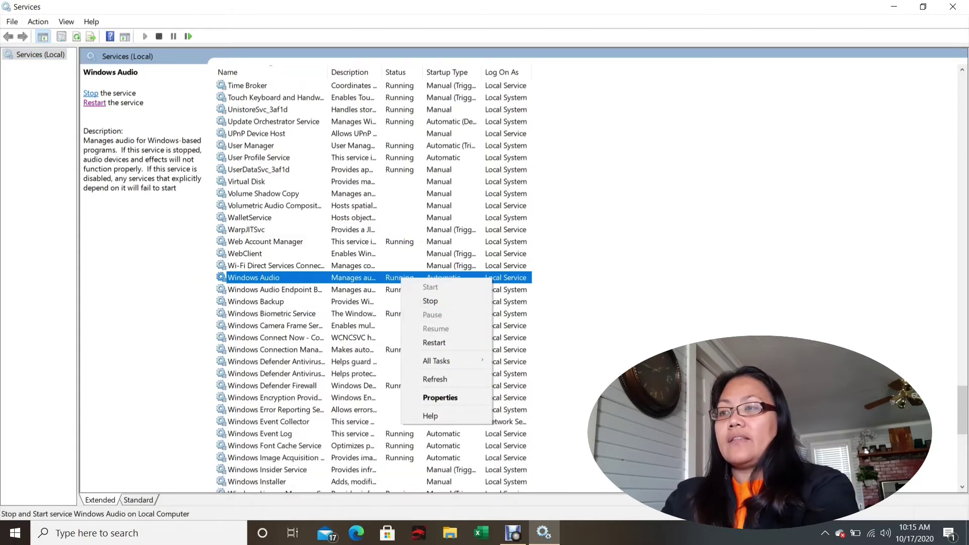
key(Escape)
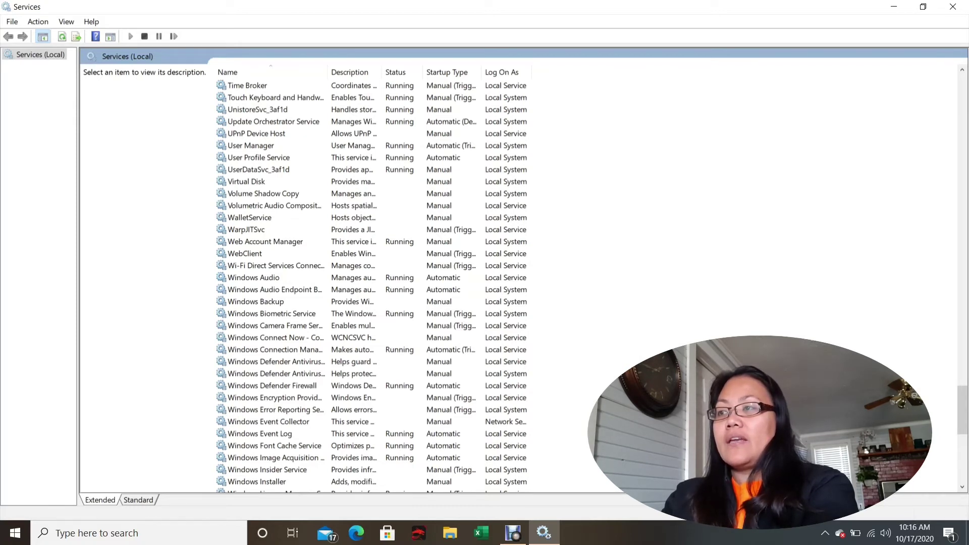
click(254, 278)
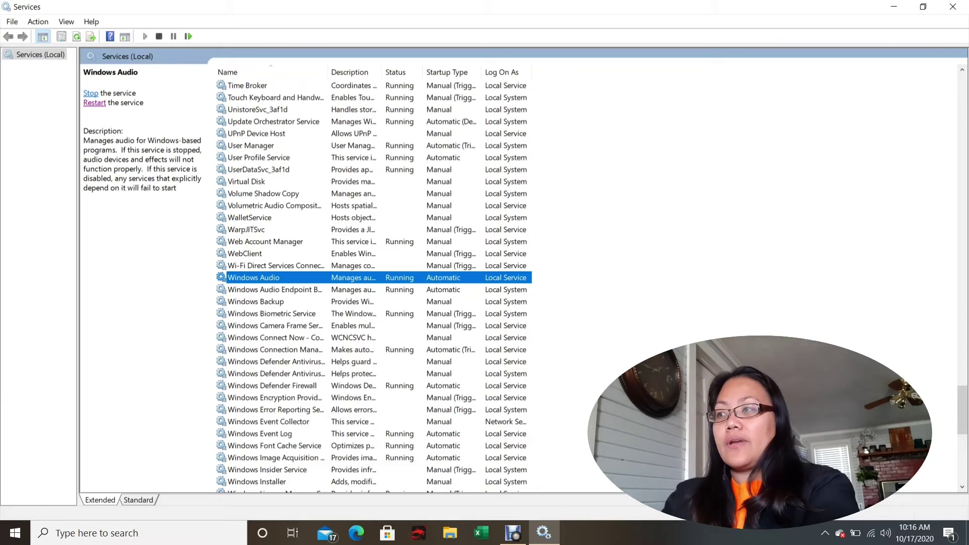
right_click(232, 279)
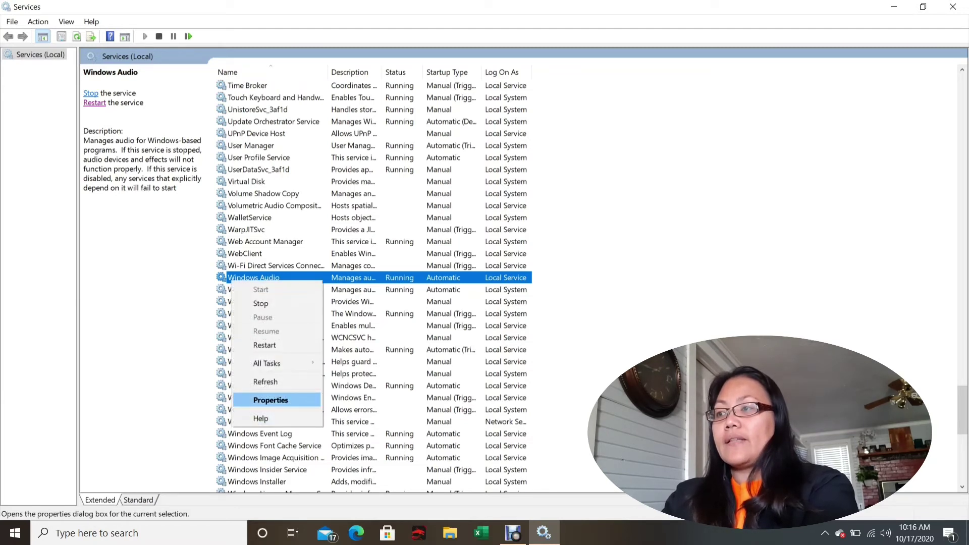
click(270, 400)
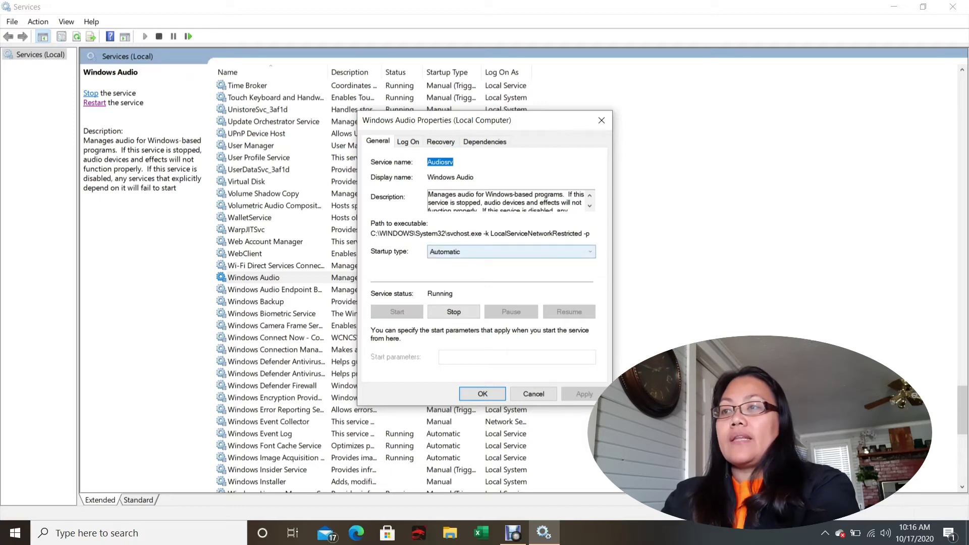
click(511, 252)
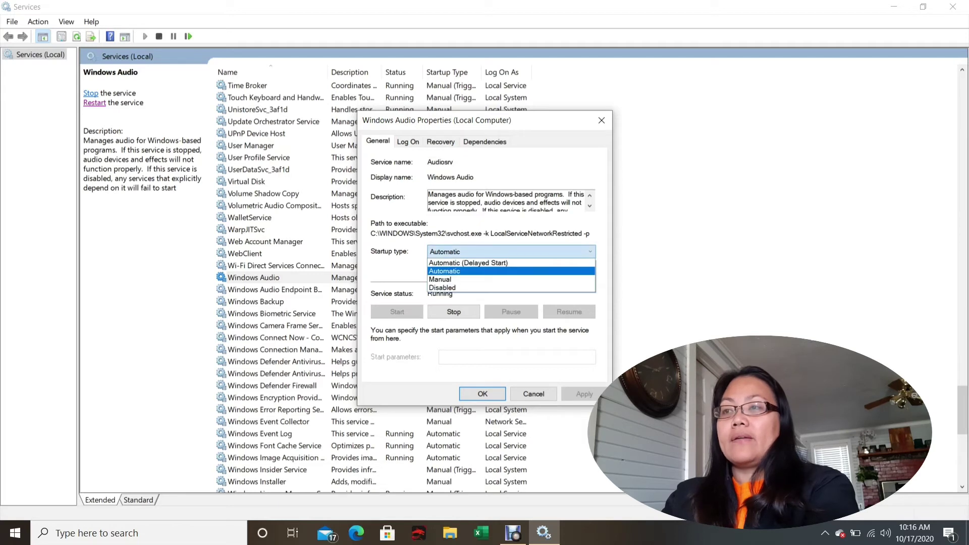
key(Return)
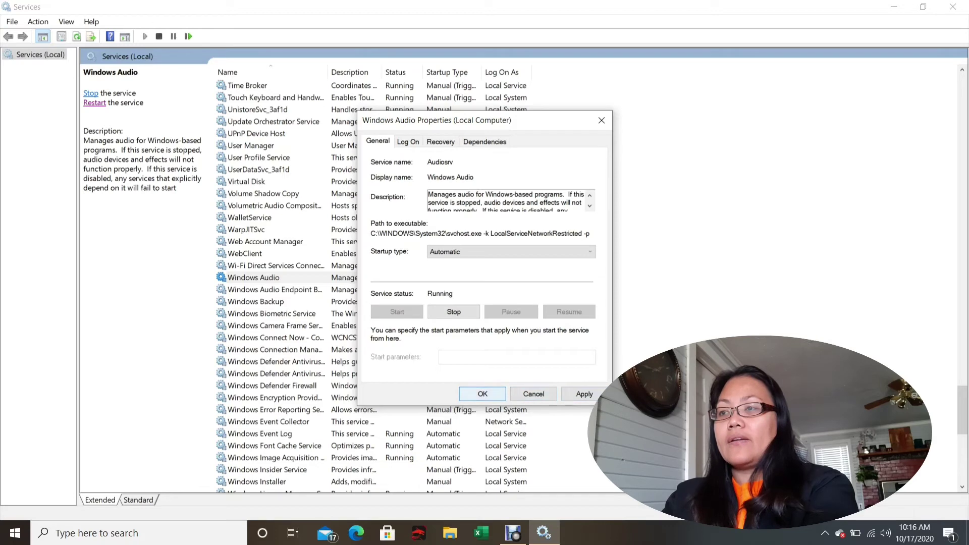
key(Return)
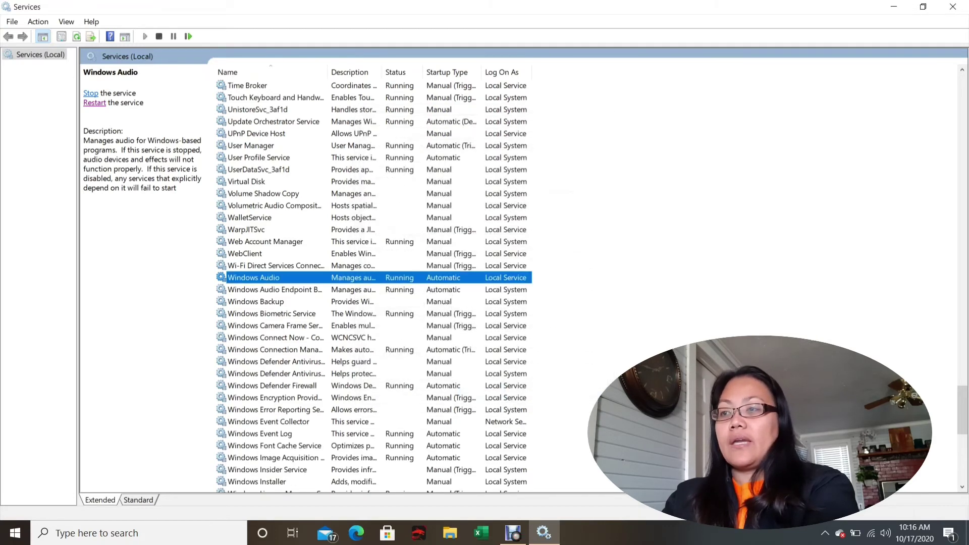